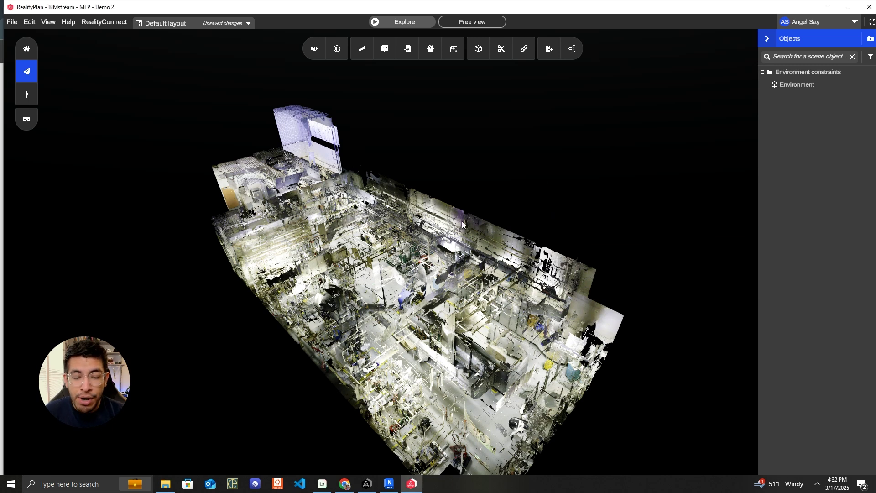
# Step: Orbit and zoom around the scanned facility, then bring up the Clipping Manager
pyautogui.scroll(2, 463, 223)
pyautogui.moveTo(395, 281); pyautogui.dragTo(403, 253, button='middle')
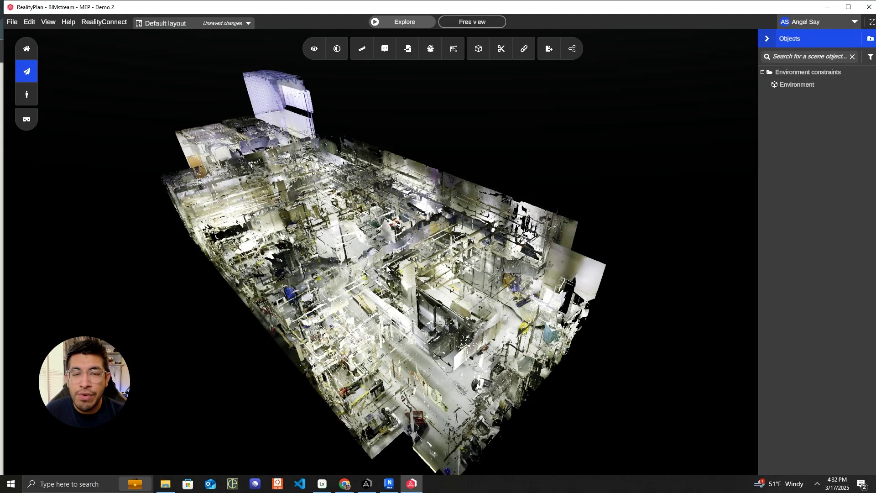
pyautogui.scroll(5, 370, 273)
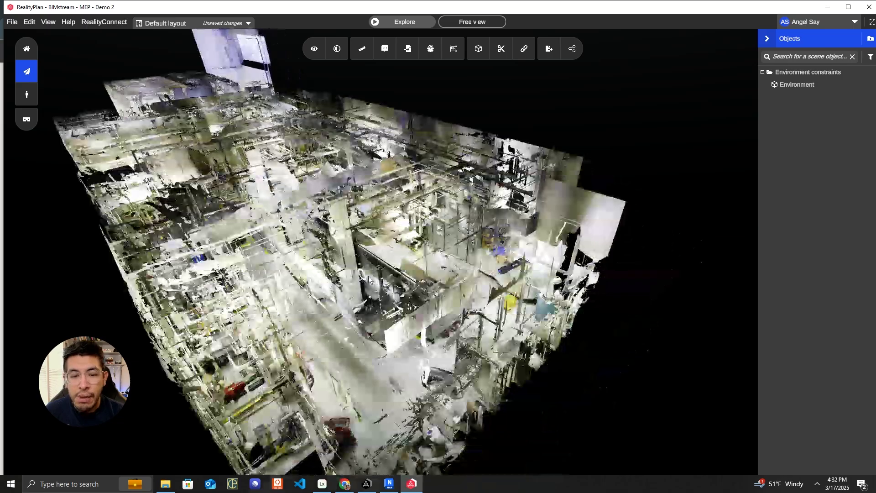
pyautogui.moveTo(369, 277); pyautogui.dragTo(423, 267, button='middle')
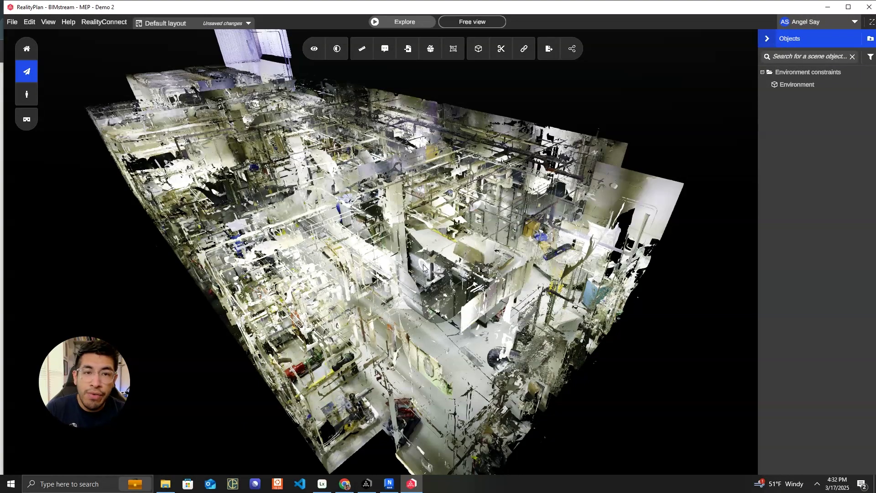
pyautogui.scroll(-3, 573, 148)
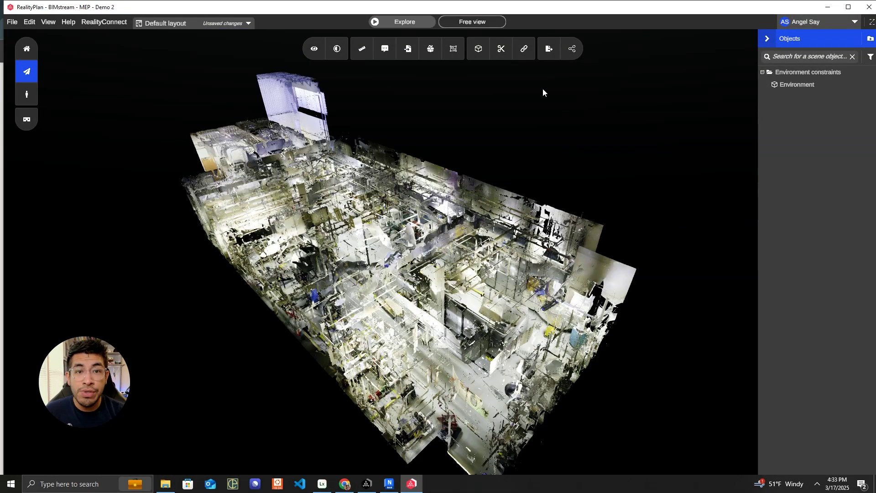
pyautogui.click(480, 48)
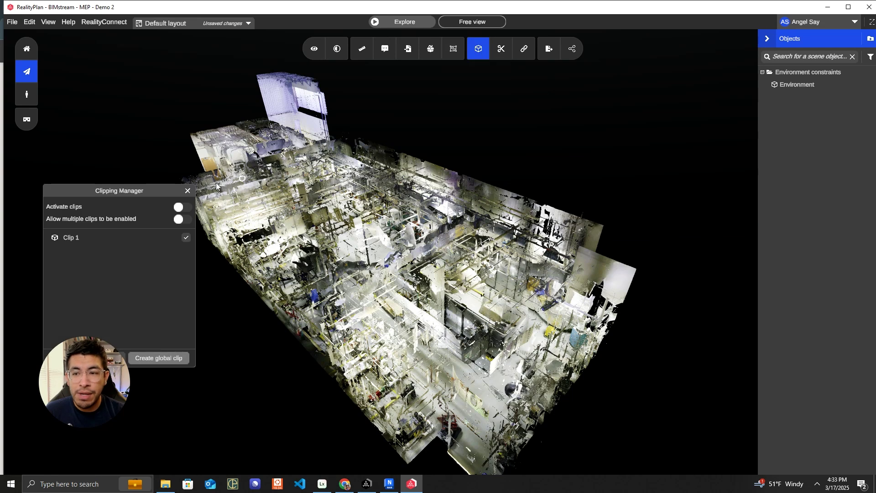
# Step: Activate clipping and show the Clip 1 box, then choose Export > 3D model
pyautogui.click(178, 207)
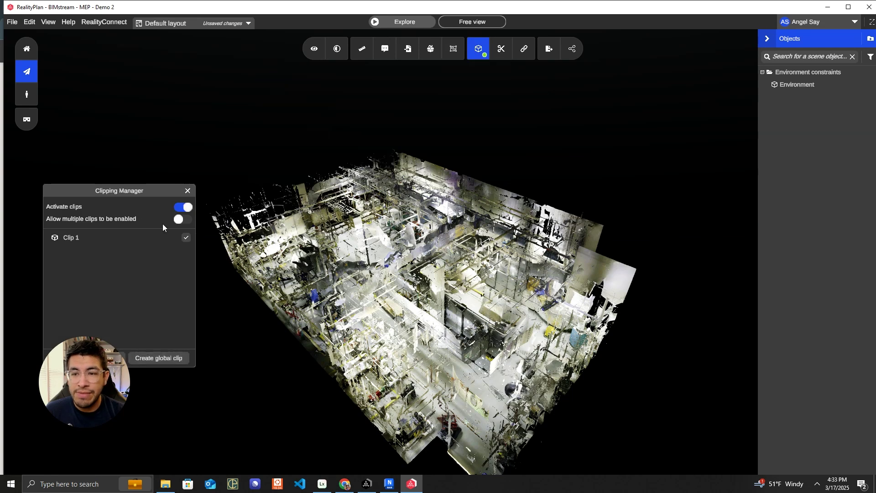
pyautogui.click(133, 238)
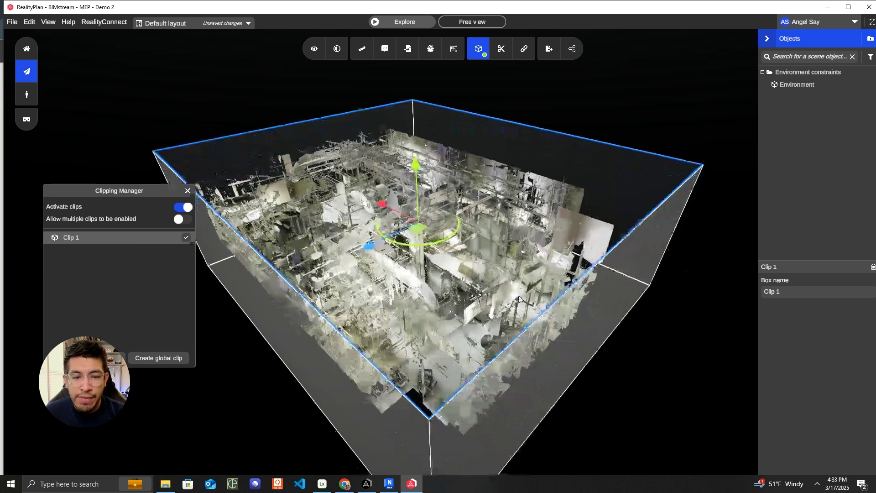
pyautogui.click(548, 49)
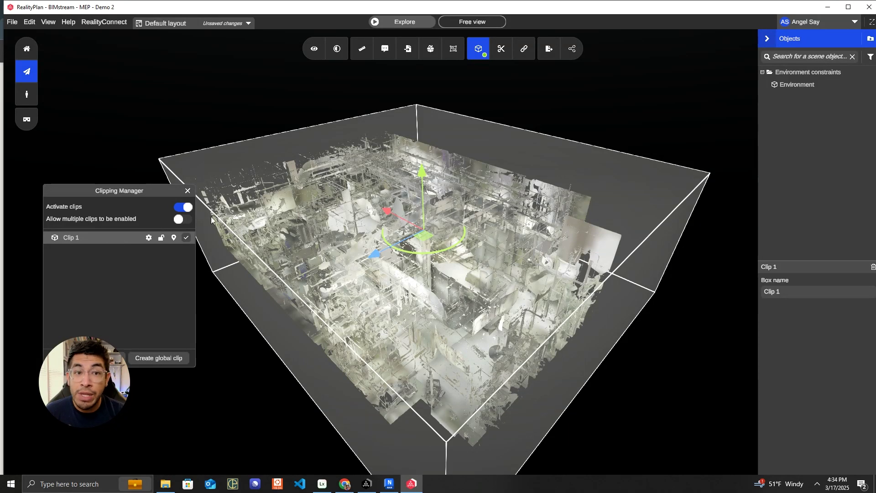
pyautogui.moveTo(546, 48)
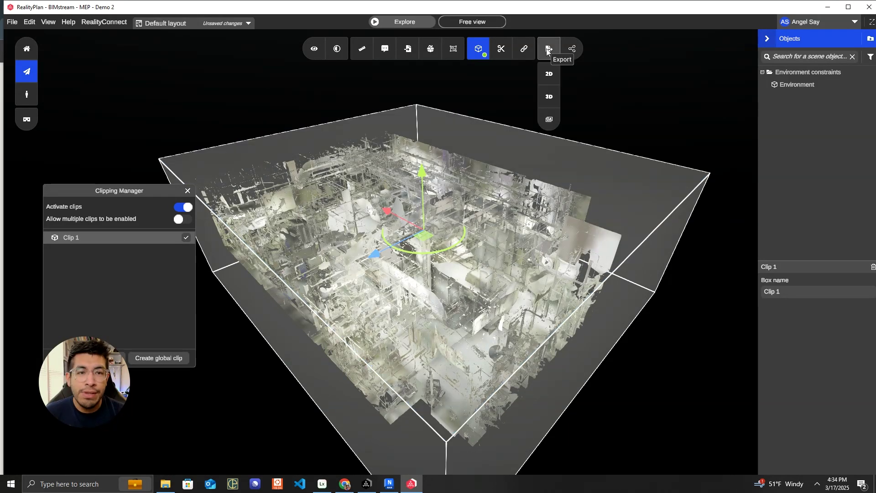
pyautogui.click(548, 94)
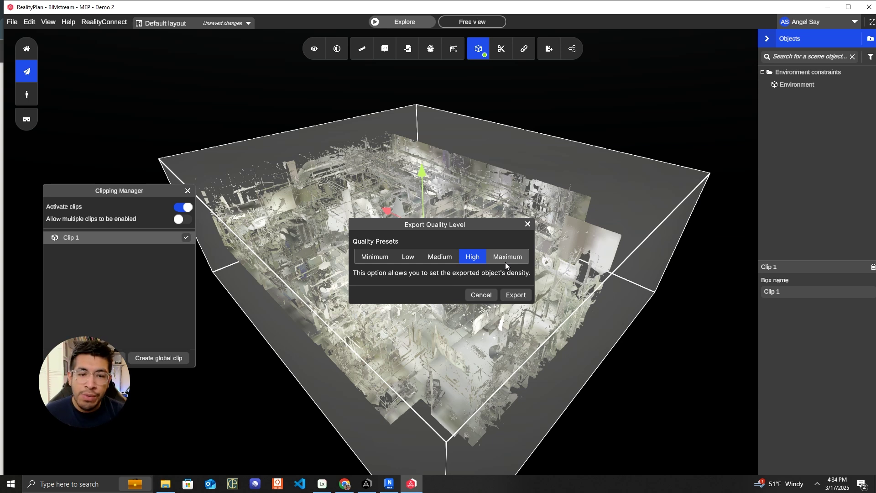
# Step: Pick the Maximum quality preset and start the 3D model export
pyautogui.click(505, 261)
pyautogui.click(514, 296)
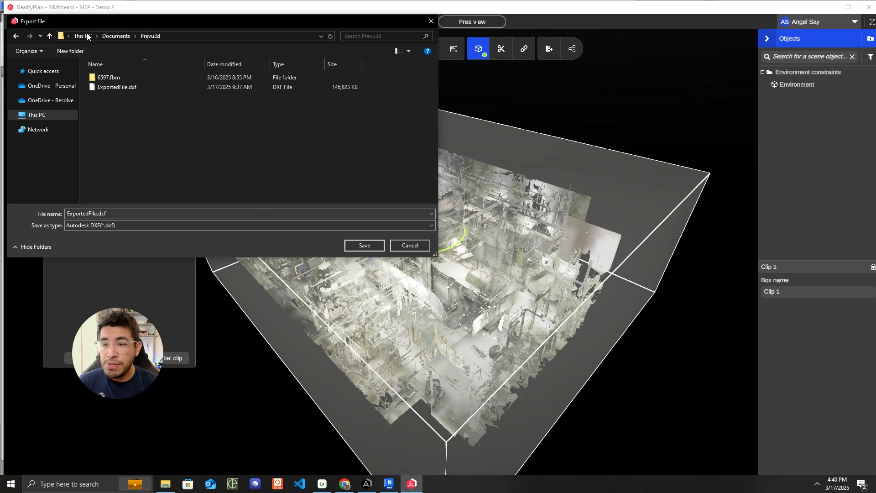
# Step: Set the export type to Autodesk FBX (*.fbx) and rename the file to Prevu3D
pyautogui.click(129, 225)
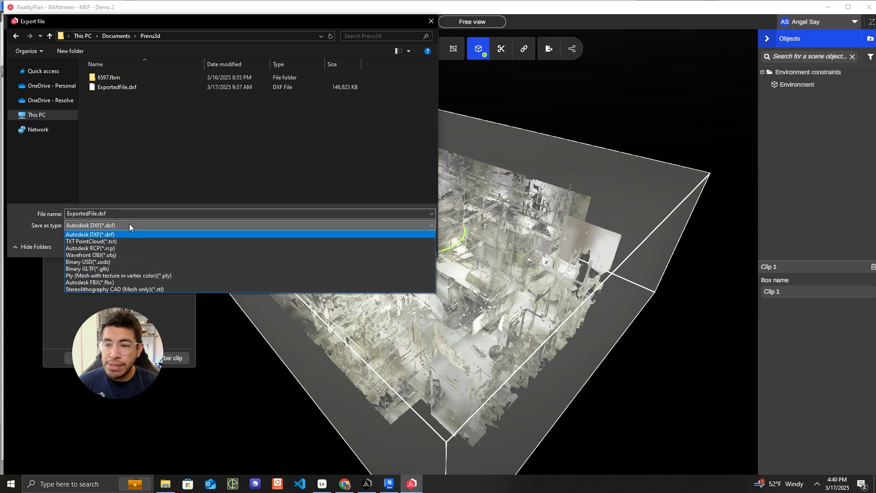
pyautogui.click(131, 282)
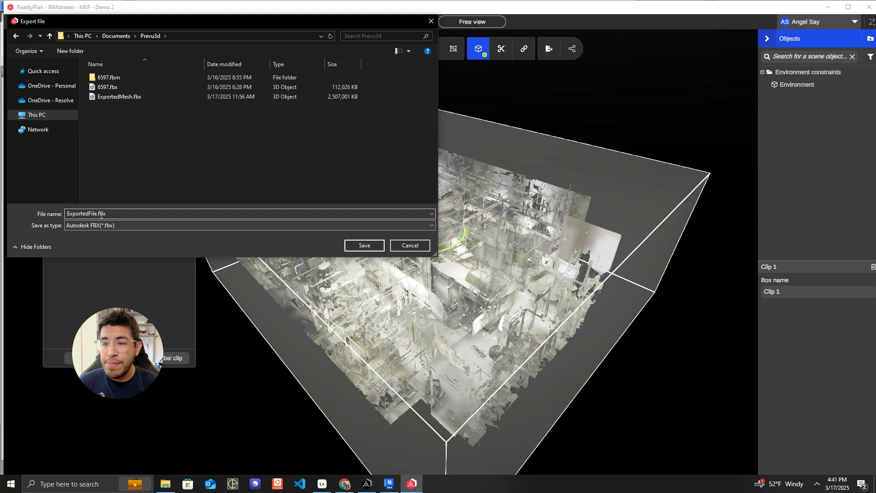
pyautogui.doubleClick(83, 213)
pyautogui.click(83, 212)
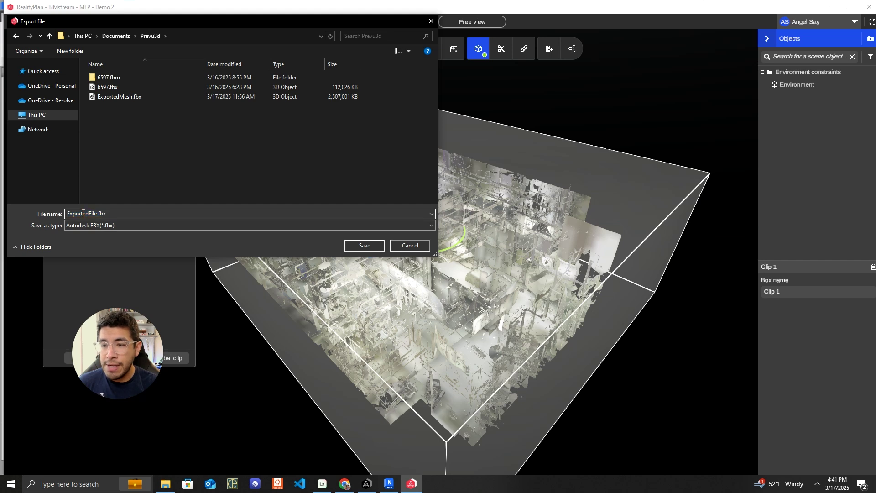
pyautogui.doubleClick(96, 212)
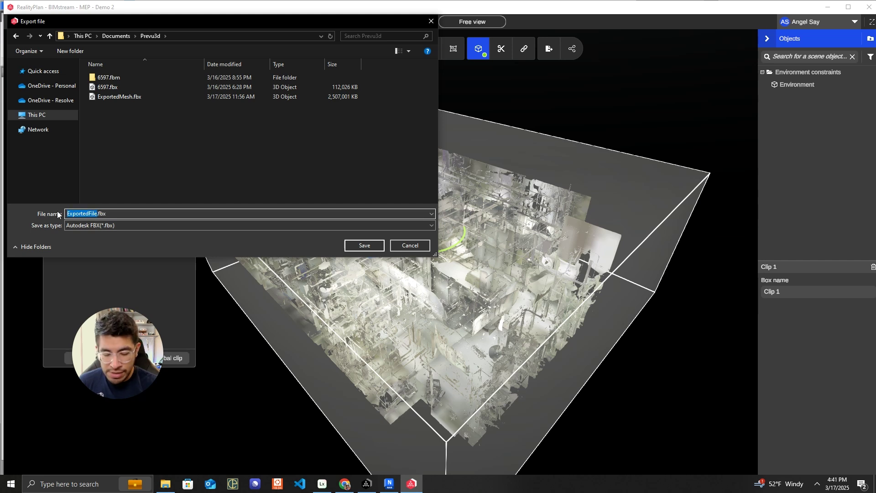
pyautogui.write('Prevu3D')
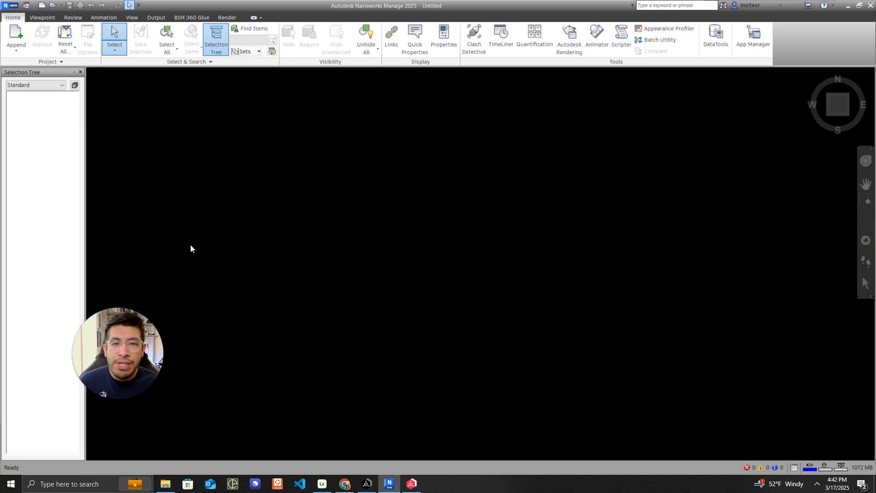
# Step: Append ExportedMesh.fbx from the Meshes folder, with the file filter set to All Files (*.*)
pyautogui.click(18, 37)
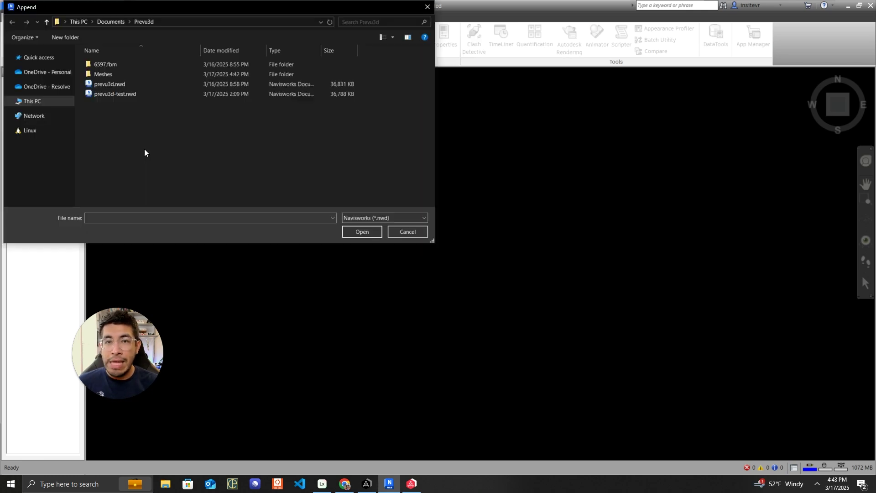
pyautogui.doubleClick(111, 73)
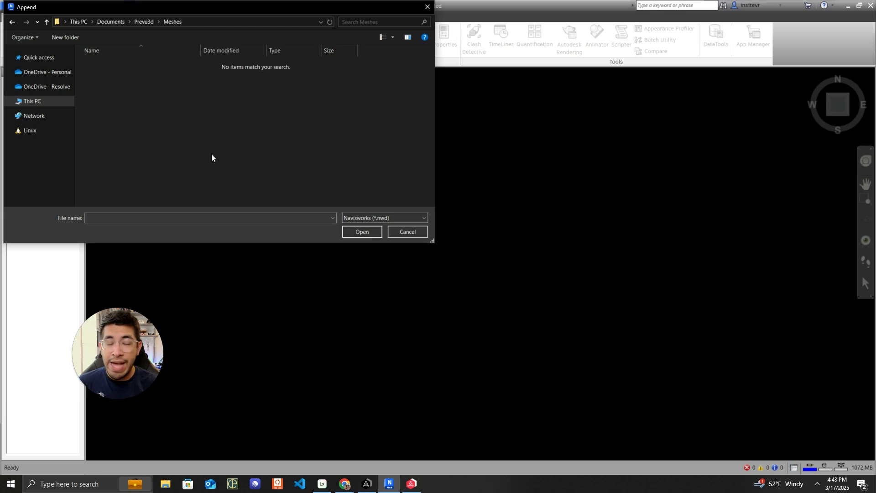
pyautogui.click(373, 217)
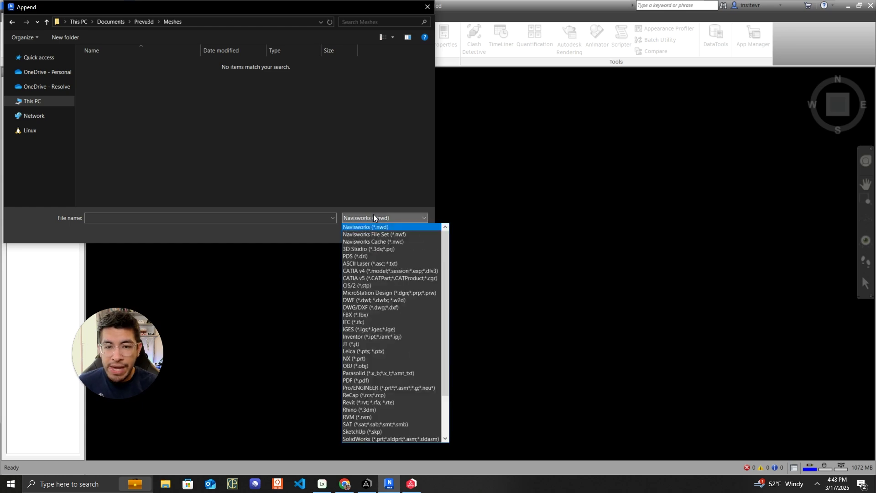
pyautogui.scroll(-3, 386, 238)
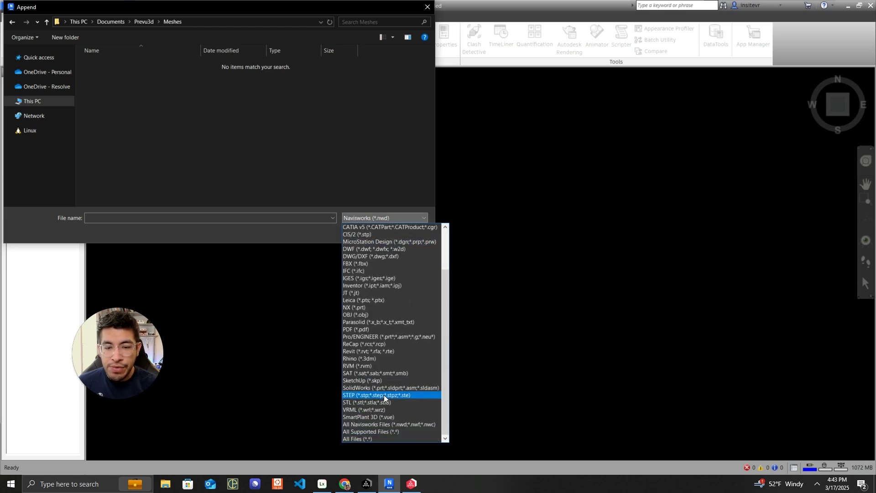
pyautogui.click(391, 438)
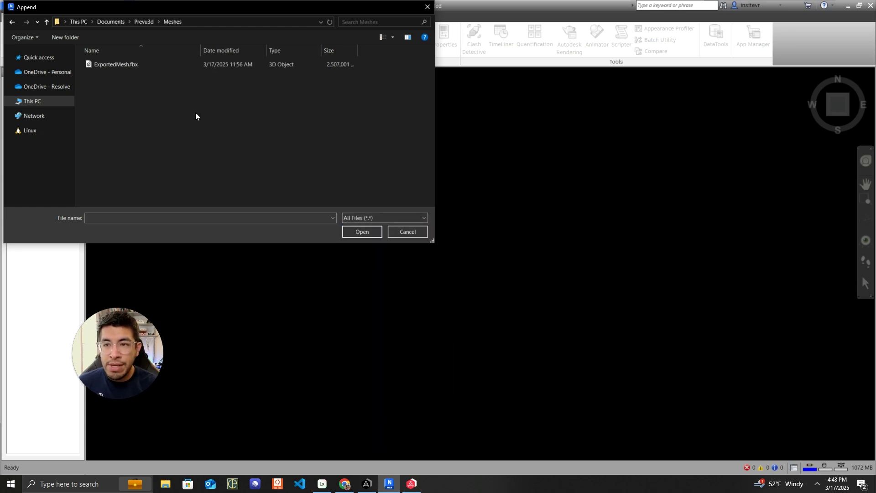
pyautogui.doubleClick(133, 64)
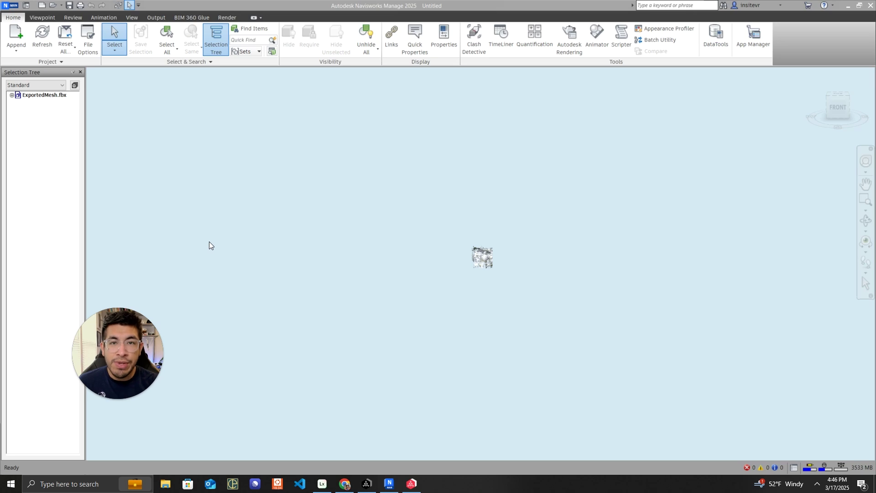
# Step: Set ExportedMesh.fbx's units to Meters in Units and Transform
pyautogui.click(30, 95)
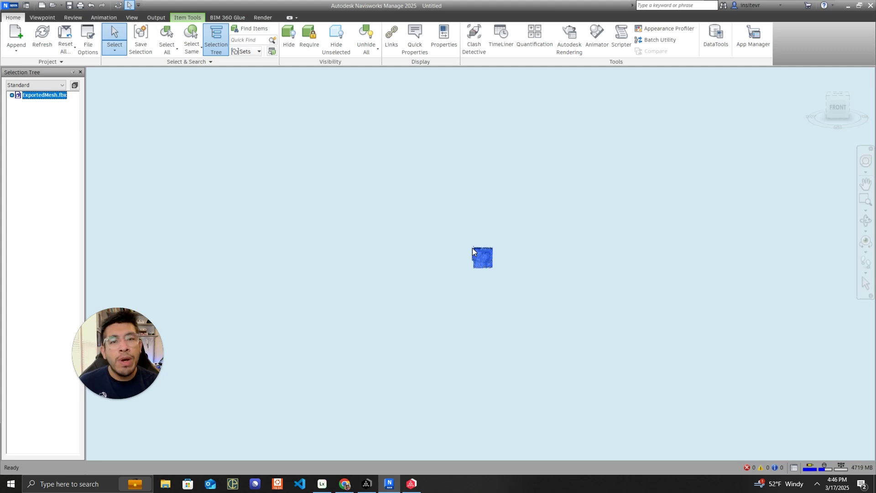
pyautogui.rightClick(52, 95)
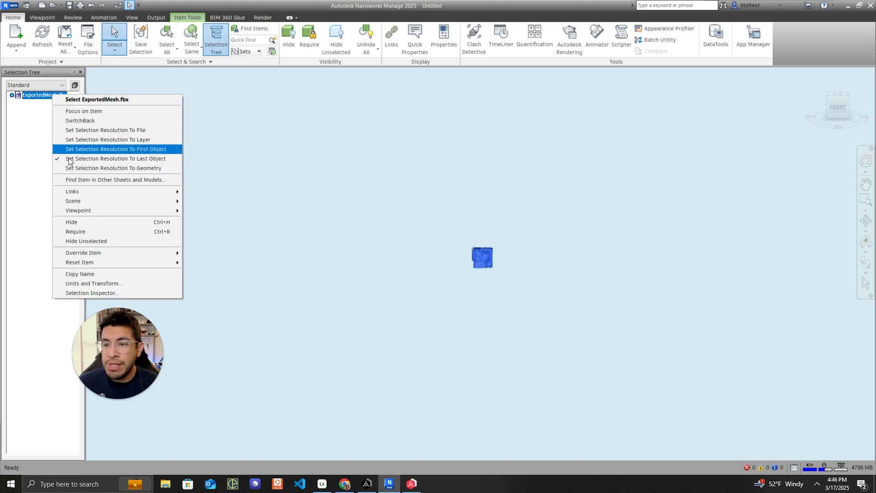
pyautogui.click(100, 284)
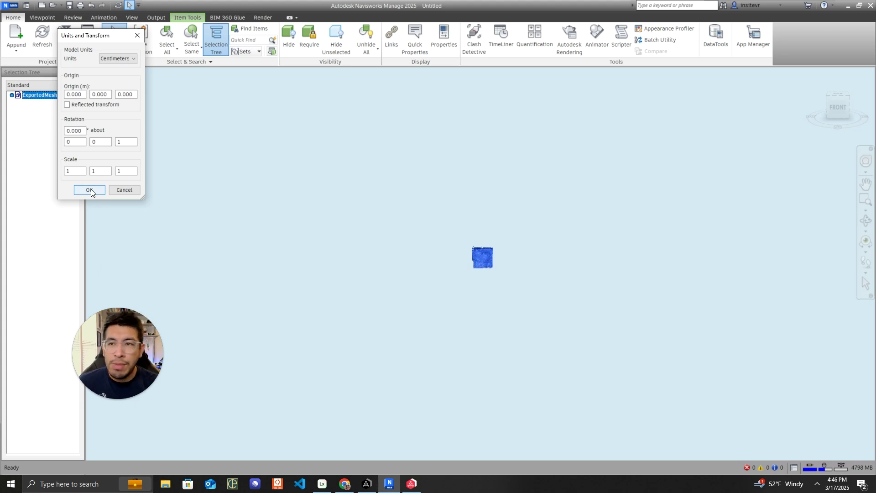
pyautogui.click(111, 58)
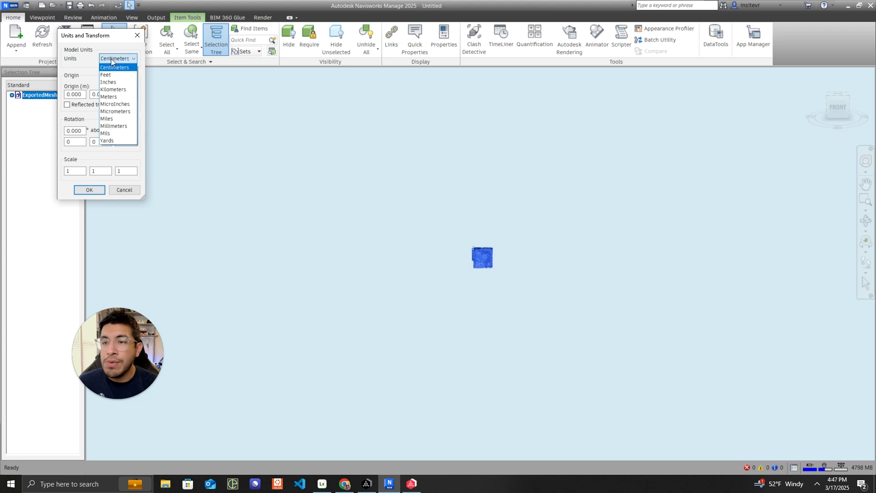
pyautogui.click(110, 97)
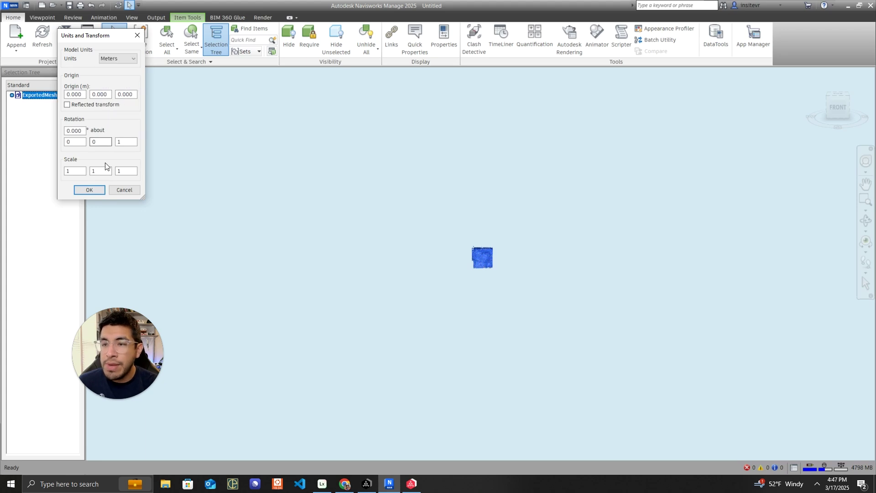
pyautogui.click(92, 189)
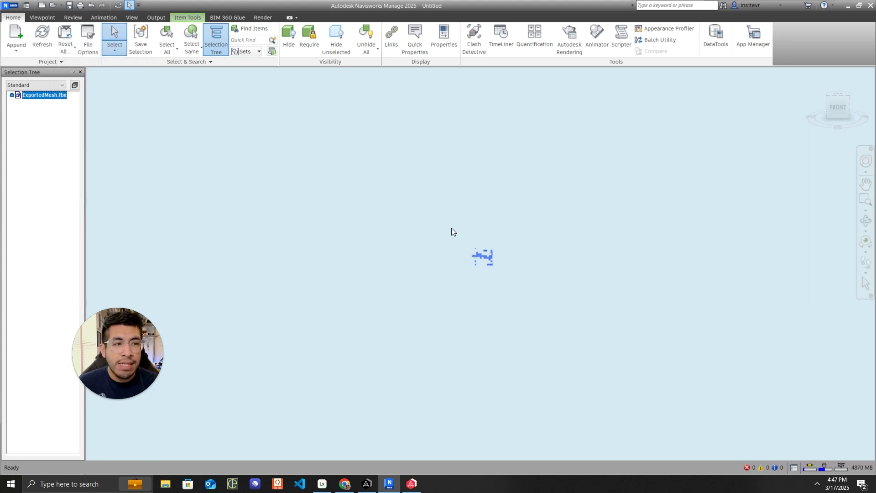
# Step: Deselect the mesh, then zoom and pan in on the full-scale scan
pyautogui.click(470, 246)
pyautogui.scroll(2, 480, 258)
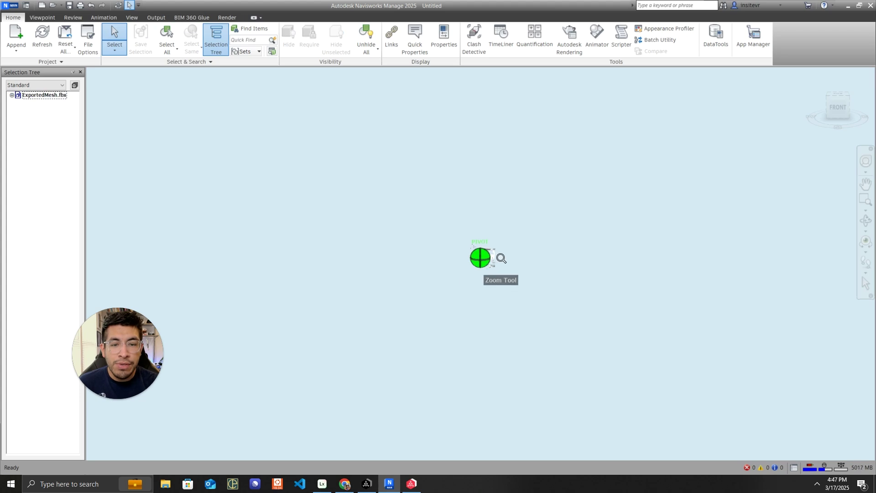
pyautogui.scroll(6, 502, 259)
pyautogui.moveTo(502, 258); pyautogui.dragTo(533, 256, button='middle')
pyautogui.scroll(2, 532, 255)
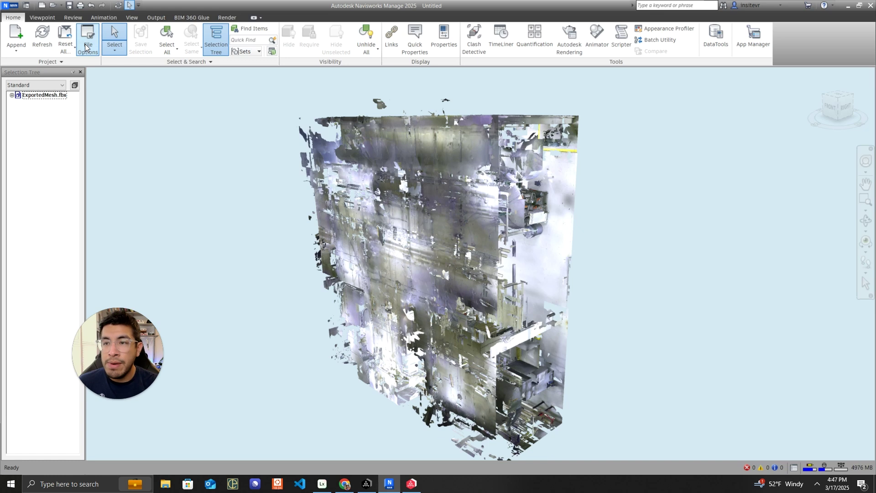
# Step: In File Options > Orientation, set the up vector to 0, 0, 1 so Z is up
pyautogui.click(84, 44)
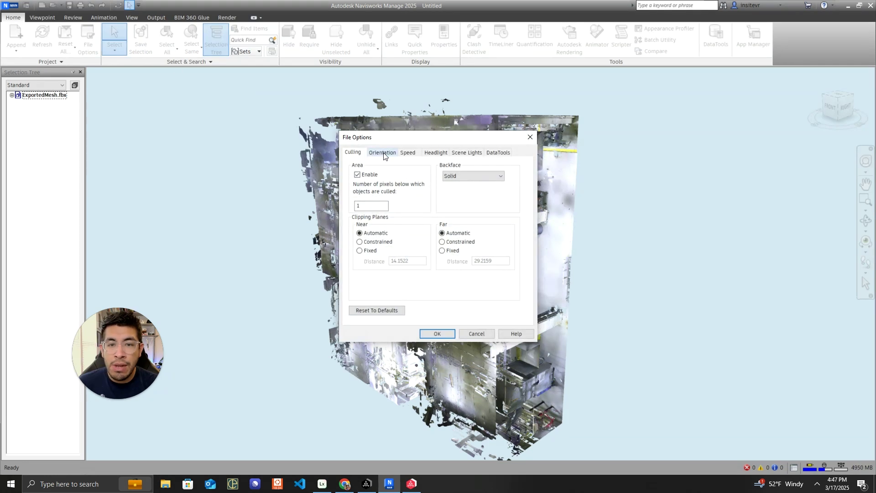
pyautogui.click(385, 153)
pyautogui.click(435, 188)
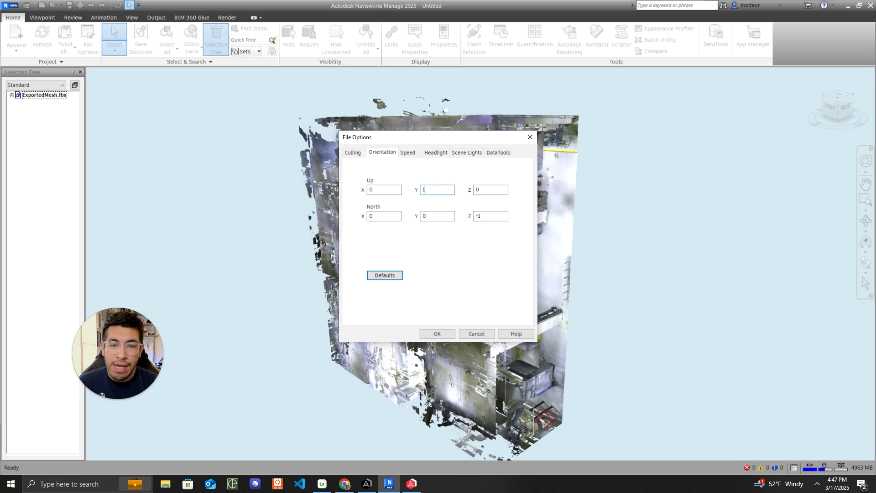
pyautogui.press('BackSpace')
pyautogui.write('0')
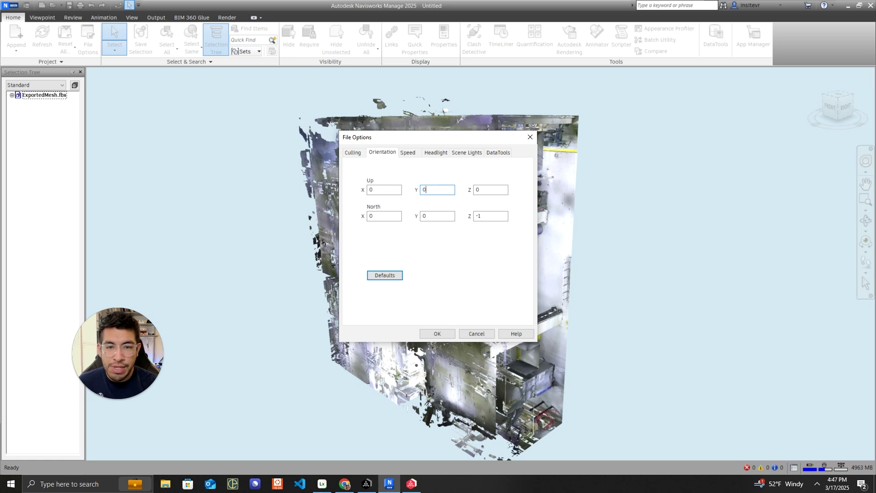
pyautogui.click(475, 188)
pyautogui.doubleClick(475, 189)
pyautogui.write('1')
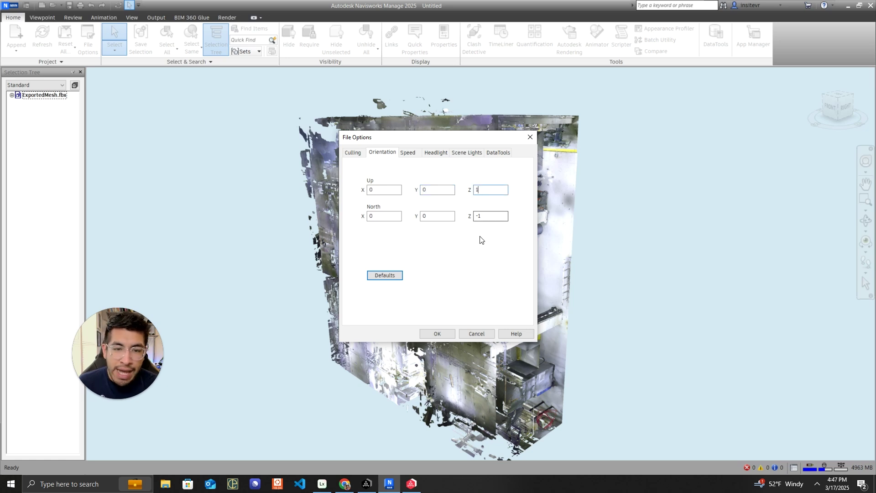
pyautogui.click(444, 335)
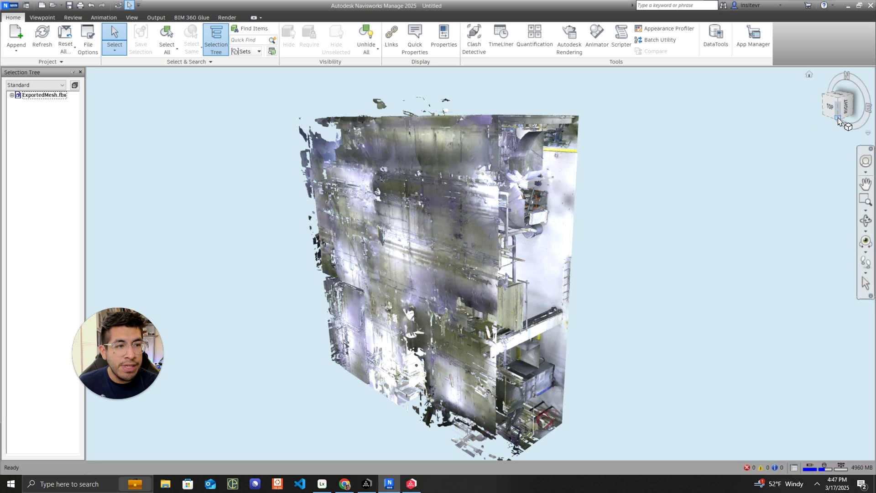
# Step: Switch to an isometric top-front-right view and zoom into the equipment room
pyautogui.click(838, 119)
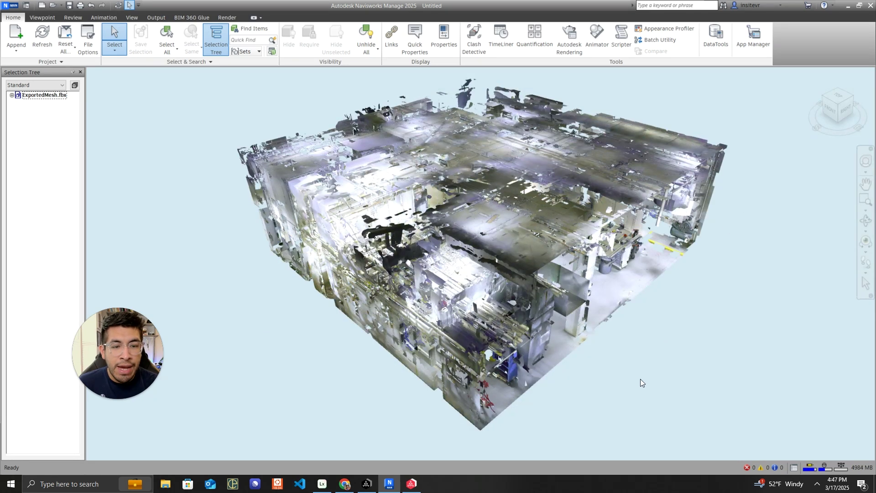
pyautogui.moveTo(579, 224); pyautogui.dragTo(538, 297, button='middle')
pyautogui.scroll(2, 513, 260)
pyautogui.scroll(-3, 520, 259)
pyautogui.scroll(6, 502, 260)
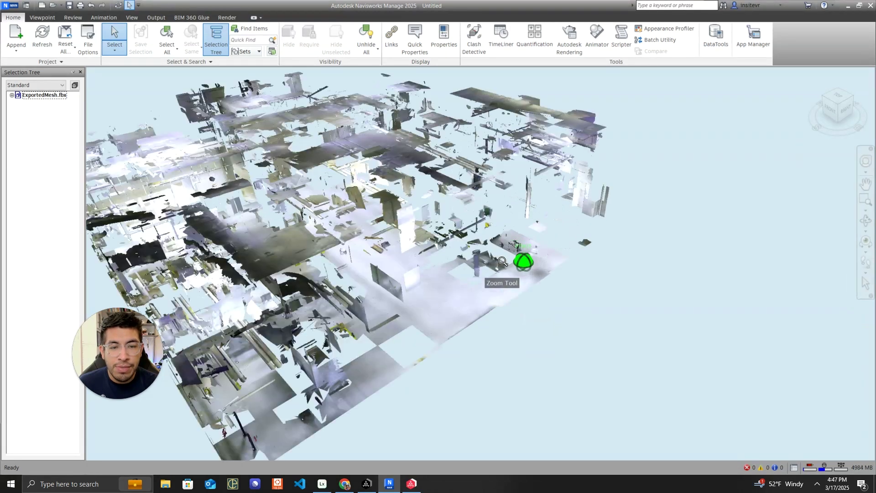
pyautogui.scroll(3, 489, 260)
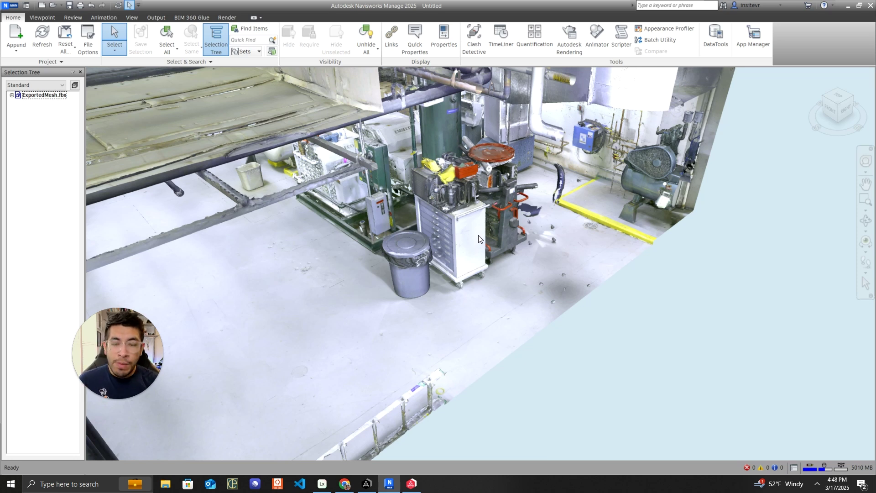
pyautogui.click(70, 6)
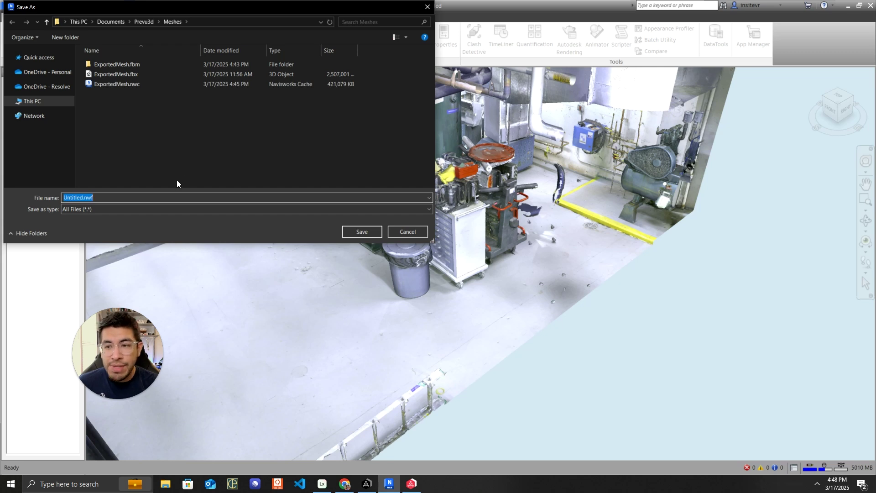
# Step: Save the model as prevu3d-test in Navisworks 2016-2025 (*.nwd) format
pyautogui.write('prevu')
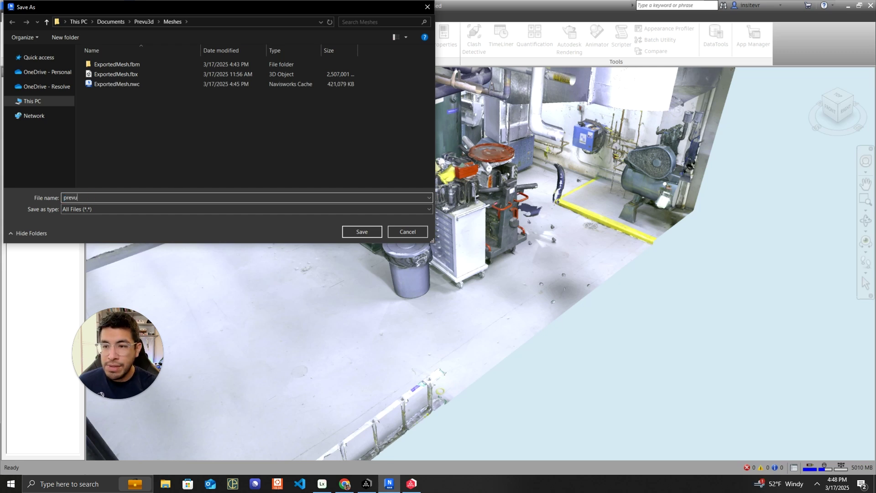
pyautogui.write('3d-test')
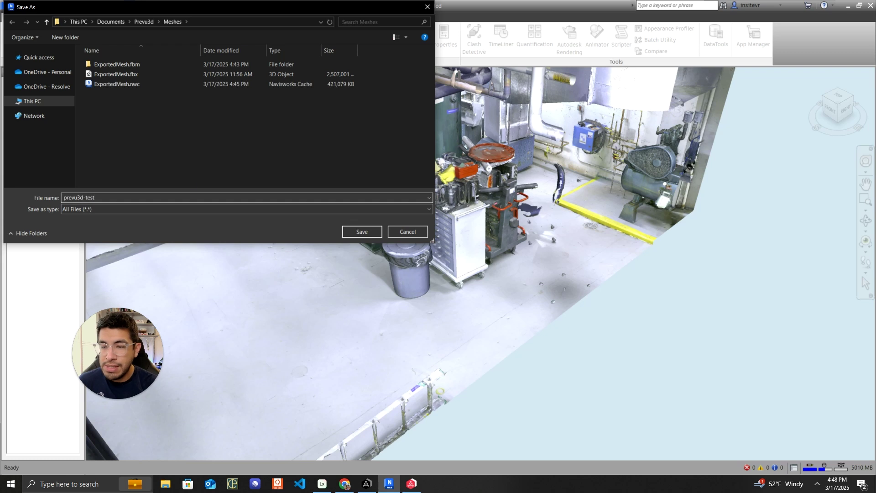
pyautogui.click(193, 211)
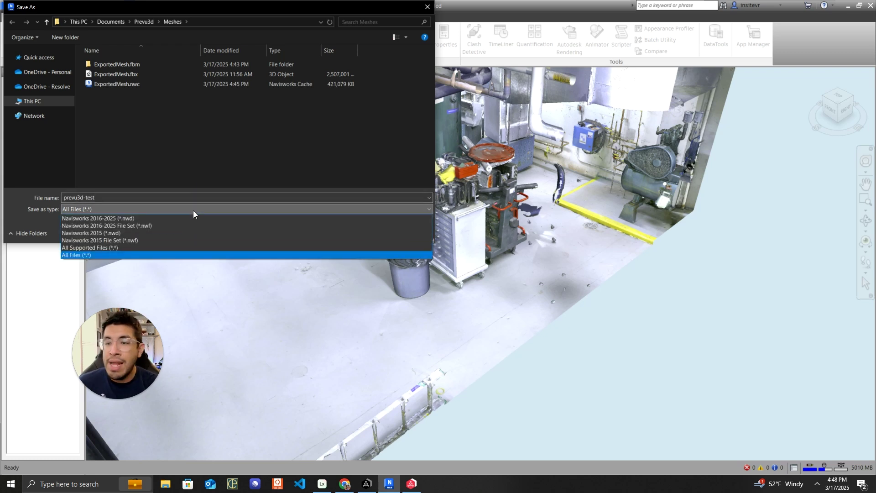
pyautogui.click(174, 220)
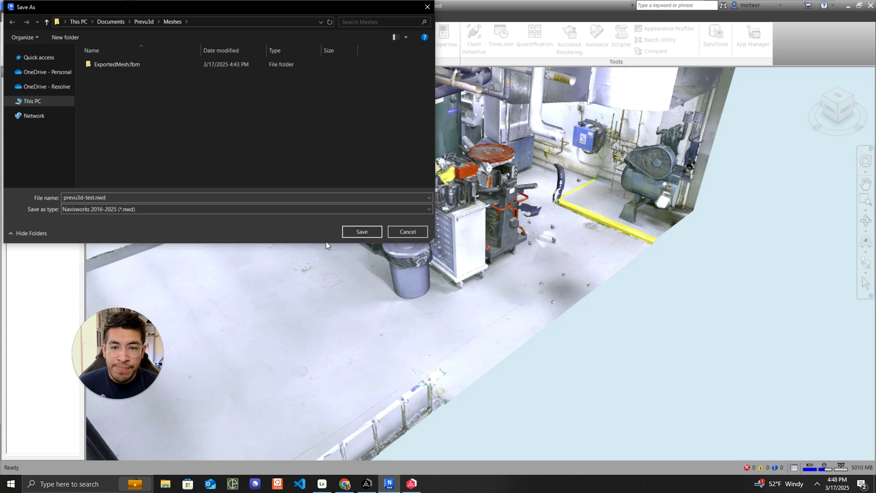
pyautogui.click(355, 235)
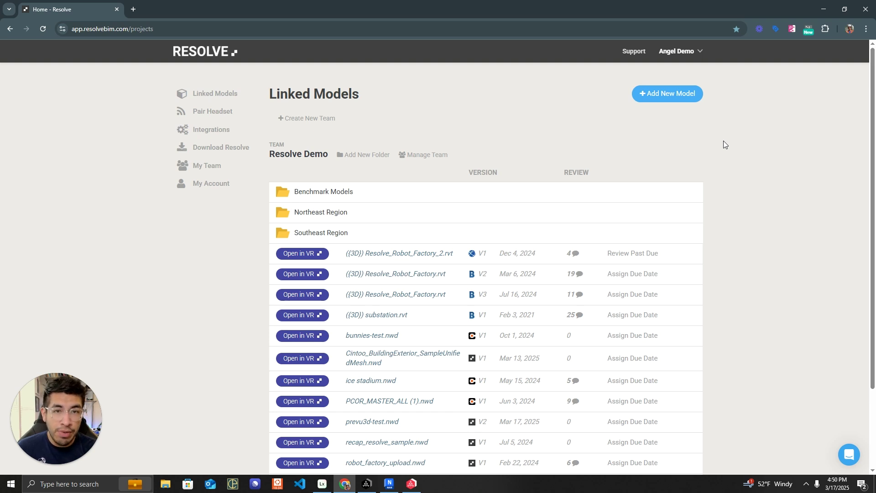
# Step: Add a new model with File Upload as the source and upload prevu3d-test.nwd
pyautogui.click(660, 95)
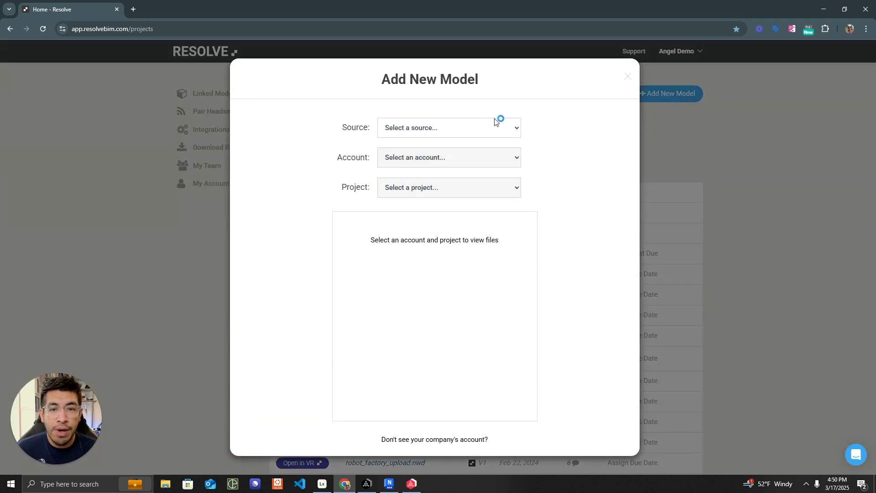
pyautogui.click(483, 129)
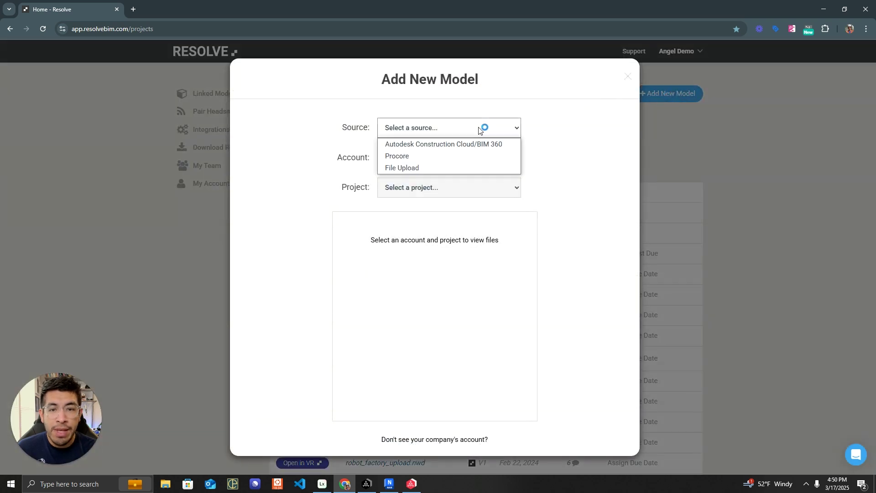
pyautogui.click(412, 168)
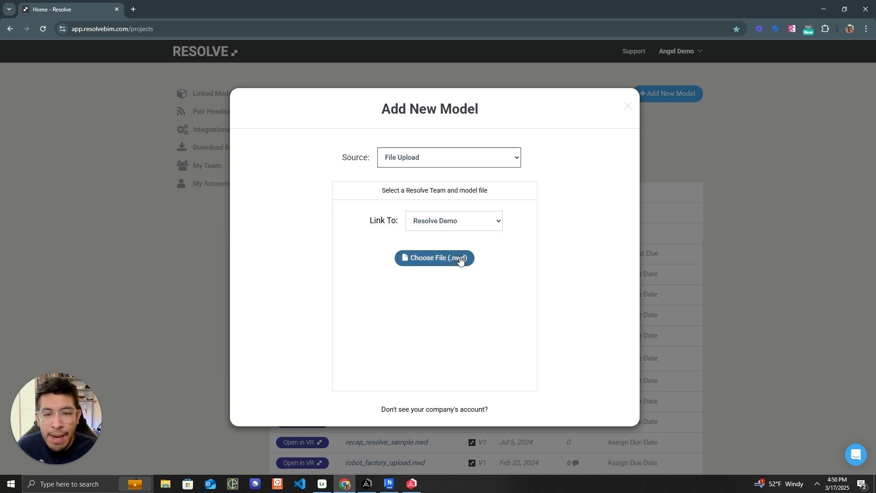
pyautogui.click(431, 252)
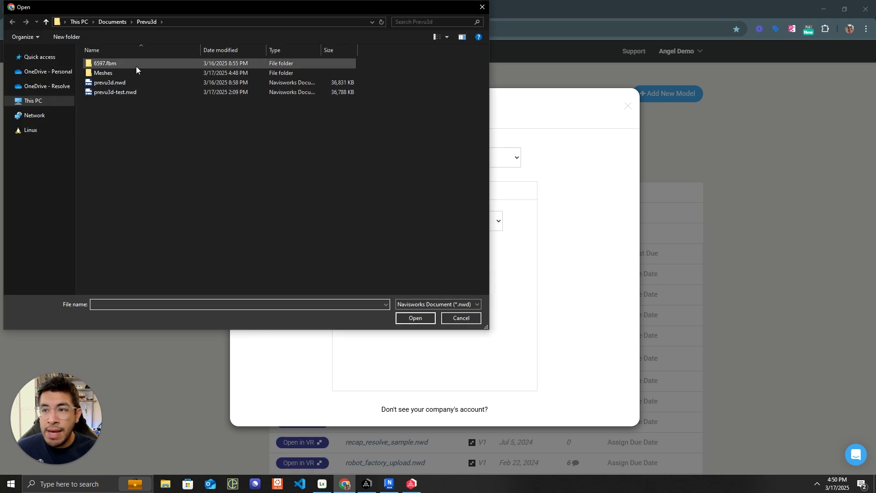
pyautogui.click(133, 93)
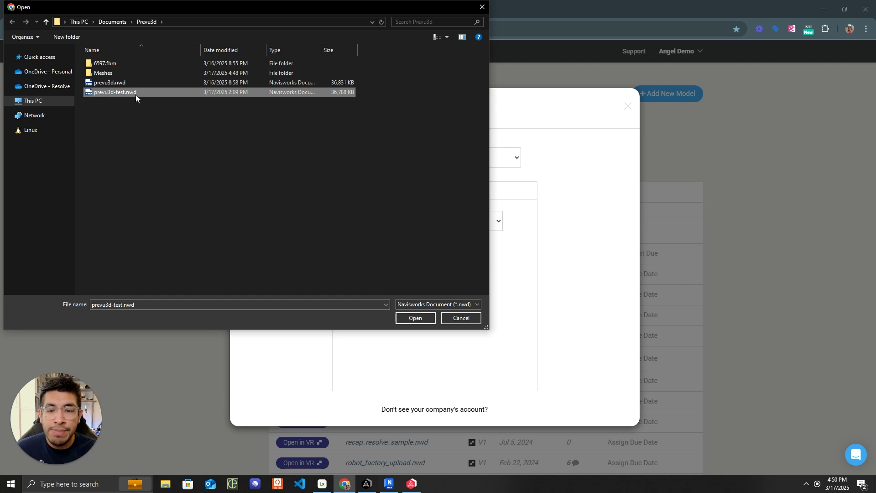
pyautogui.click(422, 321)
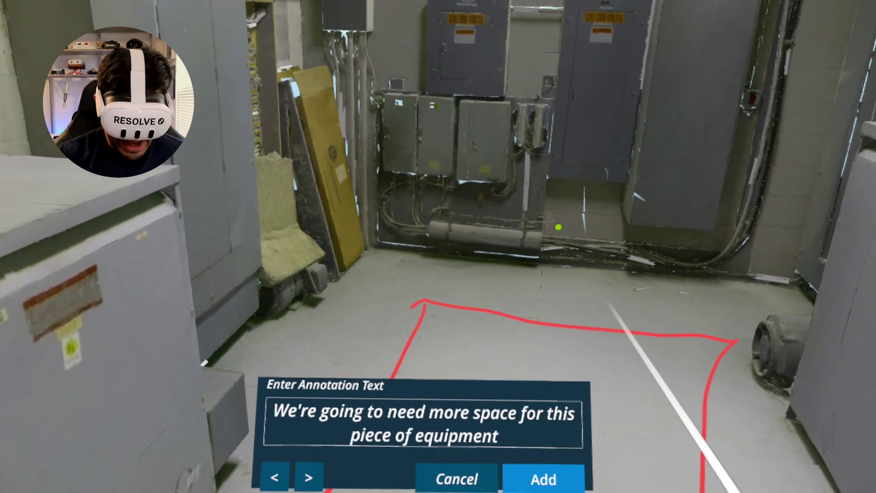
# Step: Add the dictated note saying more space is needed for this equipment to the sketch
pyautogui.click(523, 481)
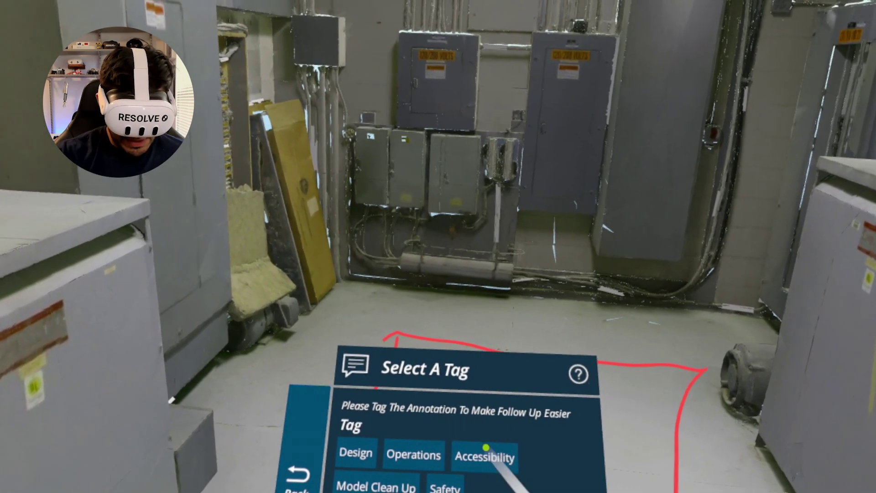